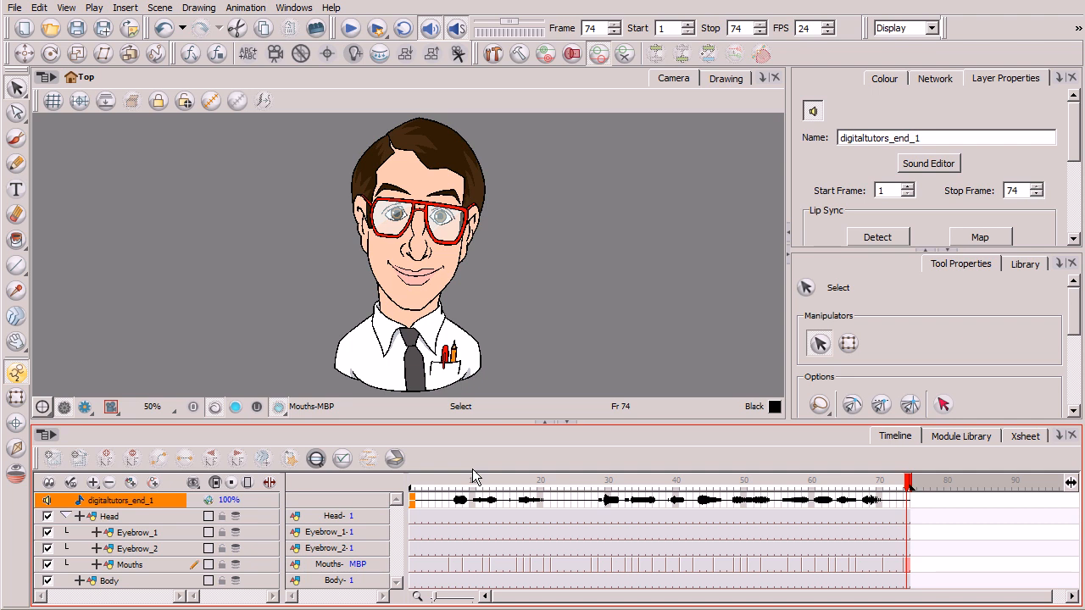
Step: Scrub the timeline to frame 17 and compare its mouth drawing with the Nerdy_Guy_Phonemes.jpg chart
{"action": "left_click", "coordinate": [487, 481]}
{"action": "left_click_drag", "start_coordinate": [486, 482], "coordinate": [521, 490]}
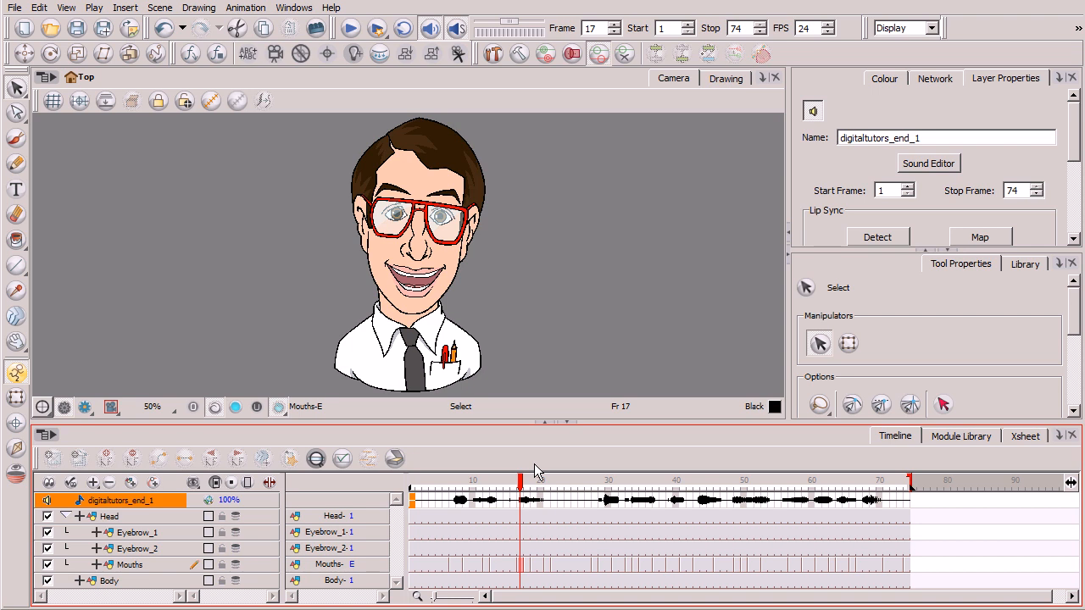
{"action": "left_click", "coordinate": [533, 483]}
{"action": "left_click_drag", "start_coordinate": [533, 484], "coordinate": [524, 485]}
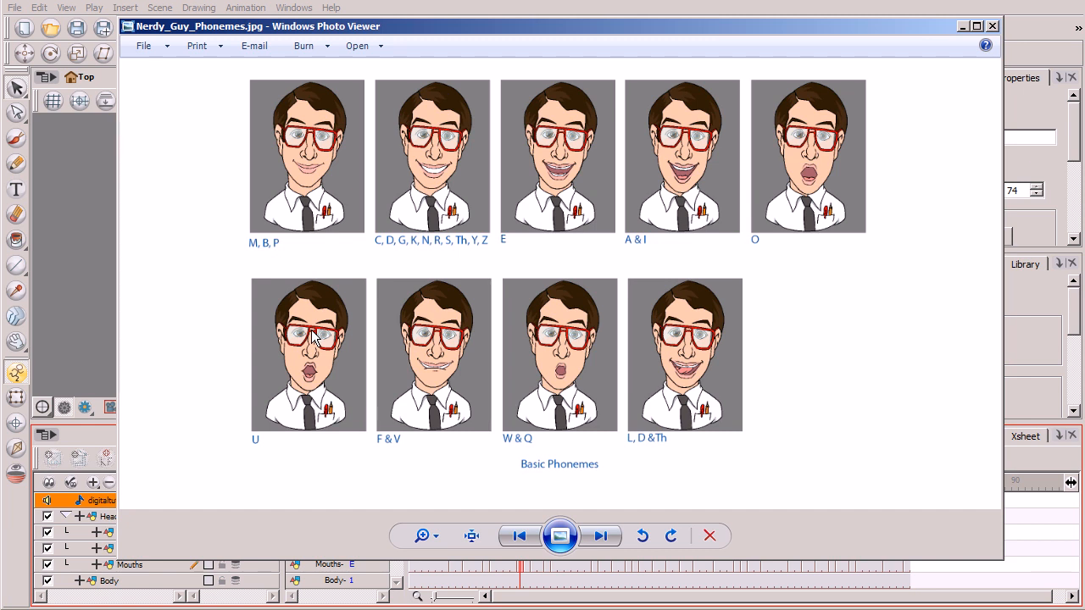
{"action": "left_click", "coordinate": [963, 28]}
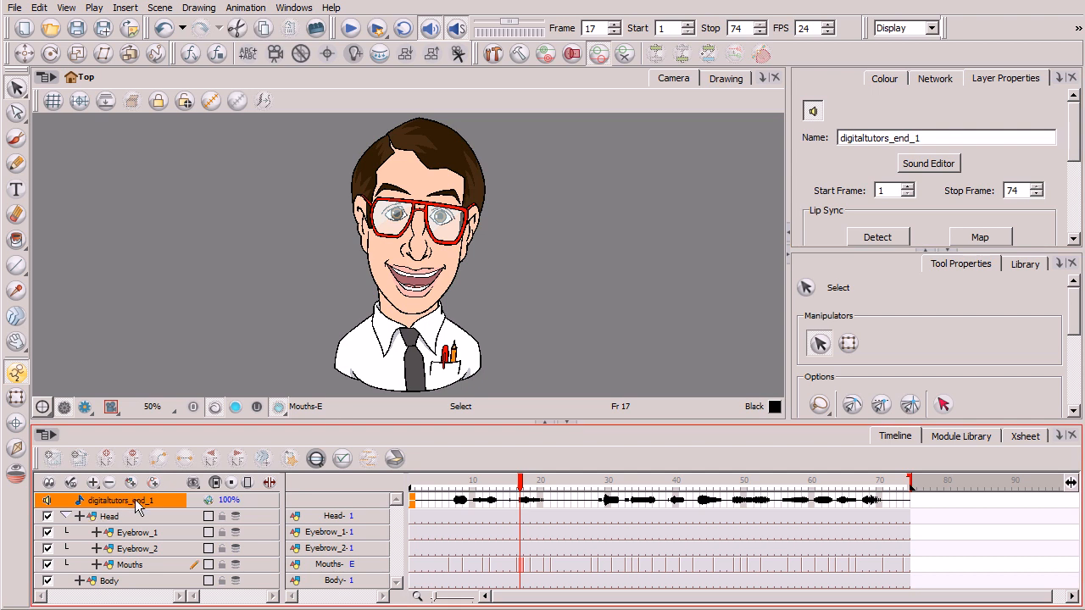
Step: Open the digitaltutors_end_1 sound for editing, enable scrubbing, and listen through the waveform to locate frame 17
{"action": "left_click", "coordinate": [938, 166]}
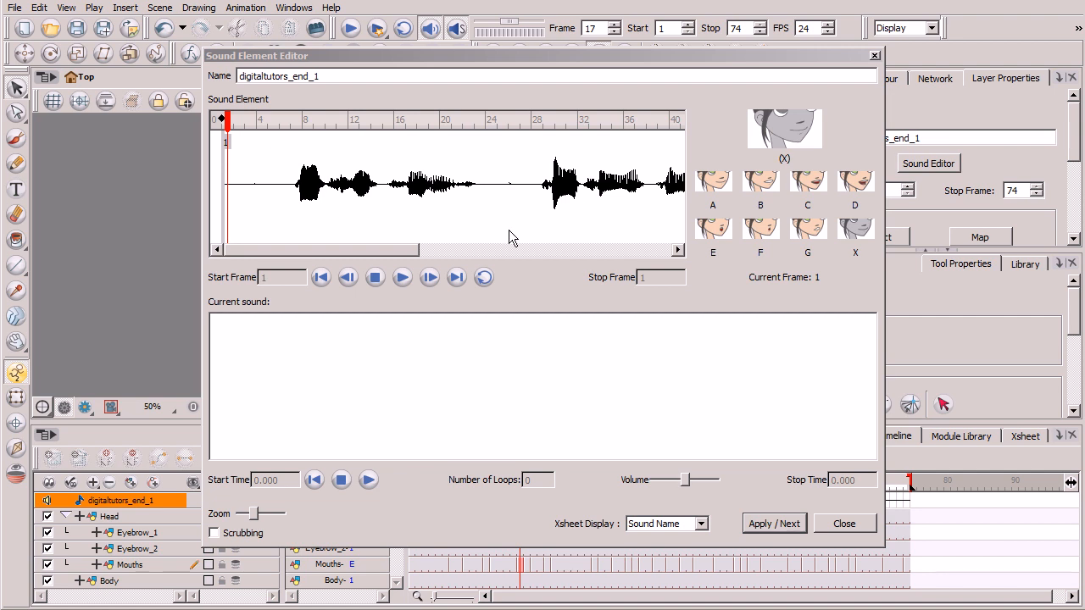
{"action": "left_click", "coordinate": [214, 533]}
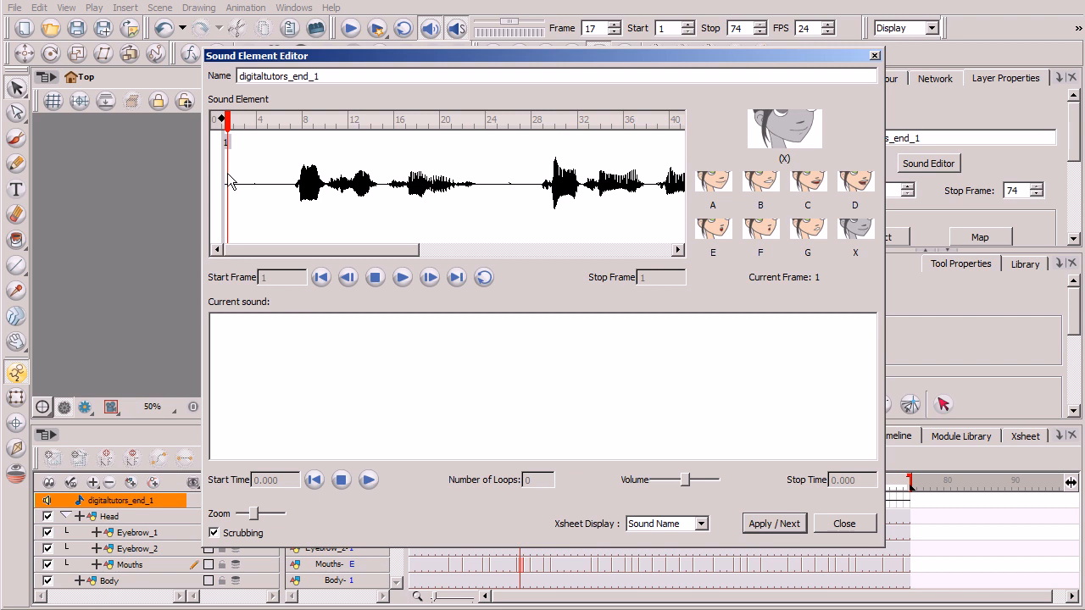
{"action": "left_click_drag", "start_coordinate": [234, 127], "coordinate": [398, 136]}
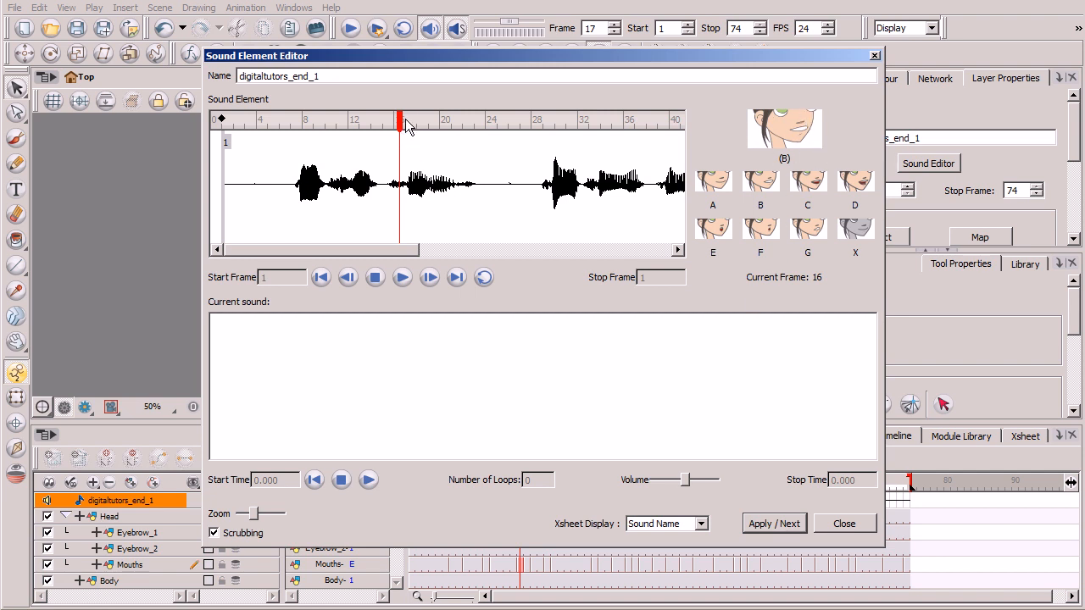
{"action": "mouse_move", "coordinate": [402, 124]}
{"action": "left_mouse_down"}
{"action": "mouse_move", "coordinate": [444, 126]}
{"action": "mouse_move", "coordinate": [381, 132]}
{"action": "left_mouse_up"}
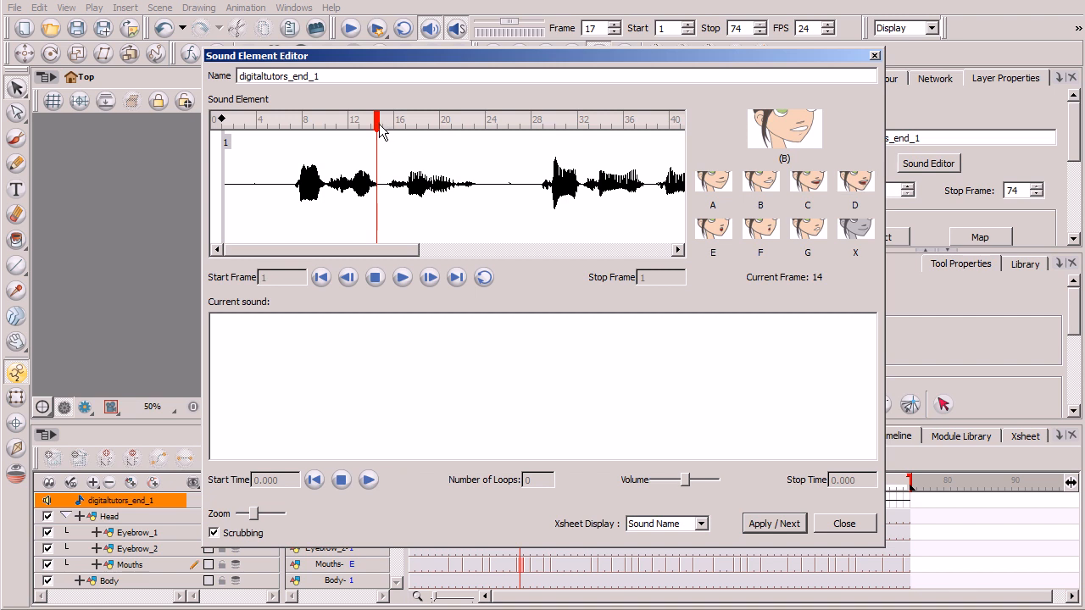
{"action": "left_click_drag", "start_coordinate": [381, 128], "coordinate": [422, 125]}
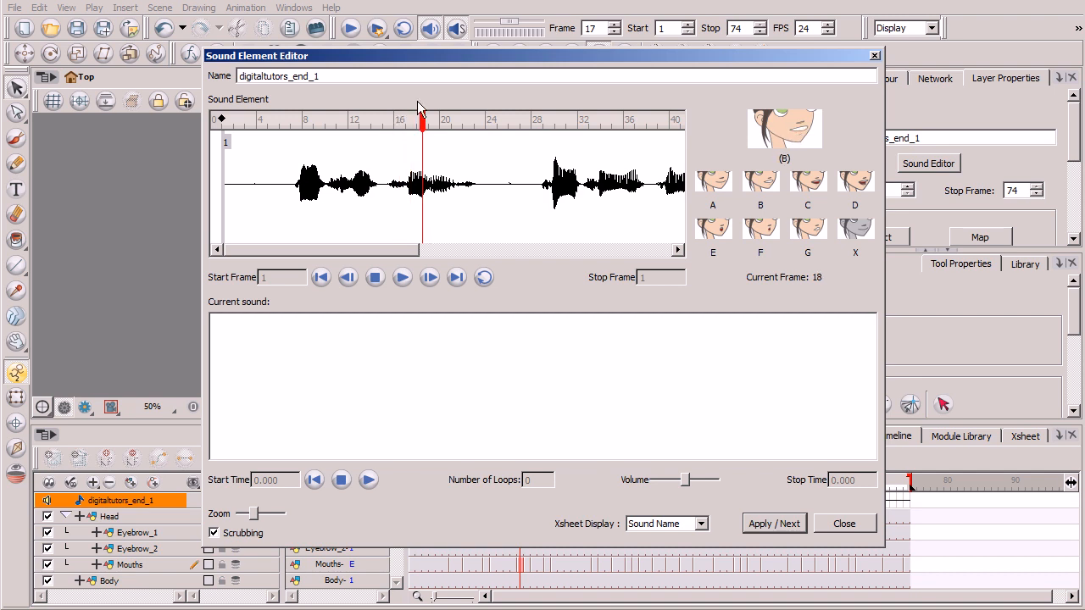
{"action": "left_click", "coordinate": [411, 127]}
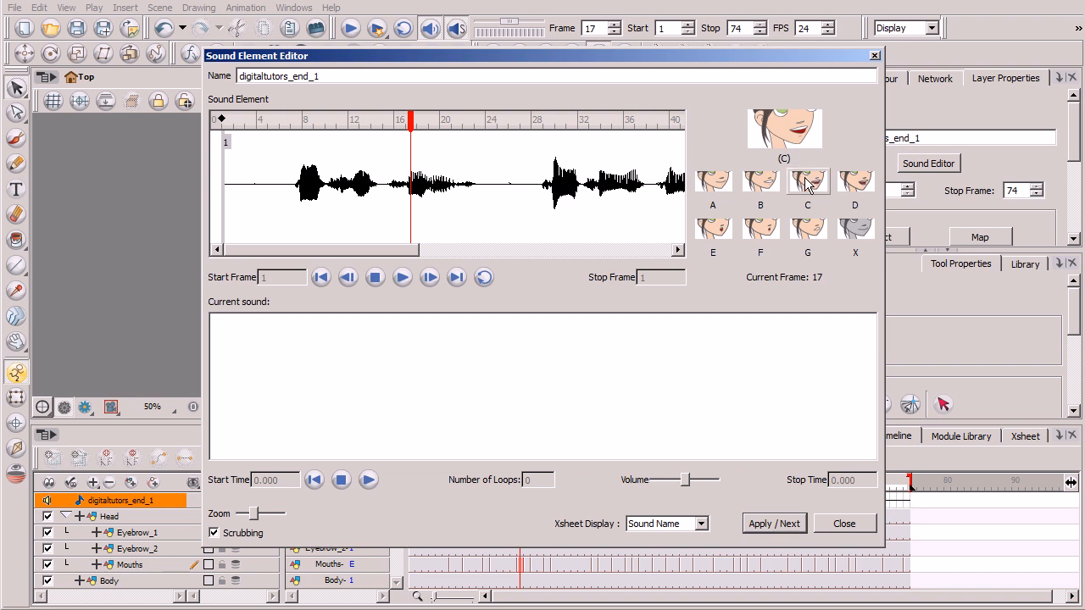
Step: Assign mouth shape F to frame 17 of the sound and close the sound editor
{"action": "left_click", "coordinate": [761, 231]}
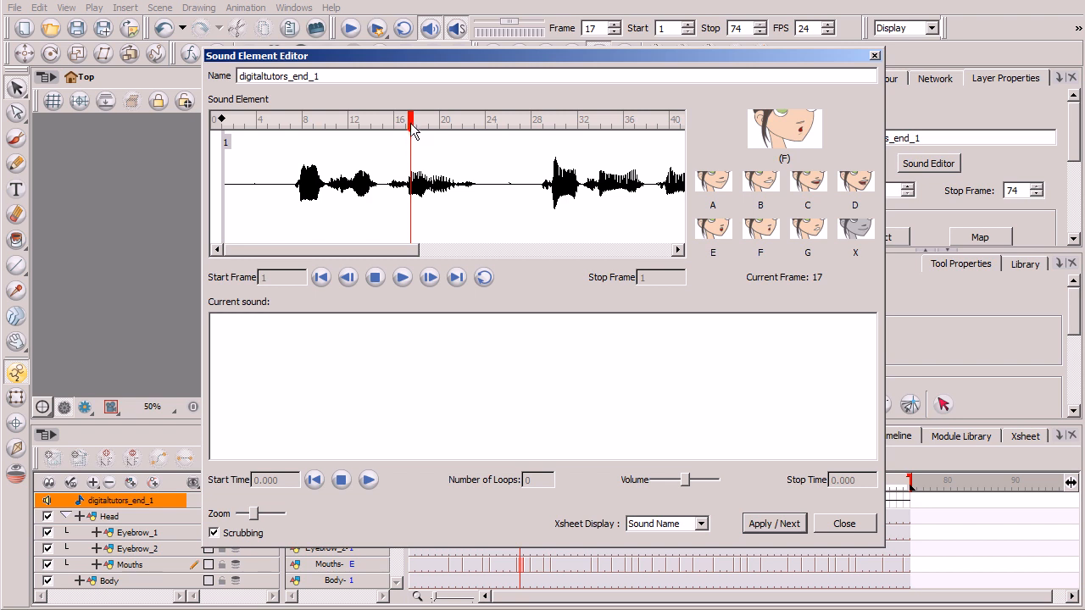
{"action": "mouse_move", "coordinate": [414, 125]}
{"action": "left_mouse_down"}
{"action": "mouse_move", "coordinate": [365, 125]}
{"action": "mouse_move", "coordinate": [432, 121]}
{"action": "mouse_move", "coordinate": [417, 153]}
{"action": "mouse_move", "coordinate": [414, 127]}
{"action": "left_mouse_up"}
{"action": "left_click", "coordinate": [846, 523]}
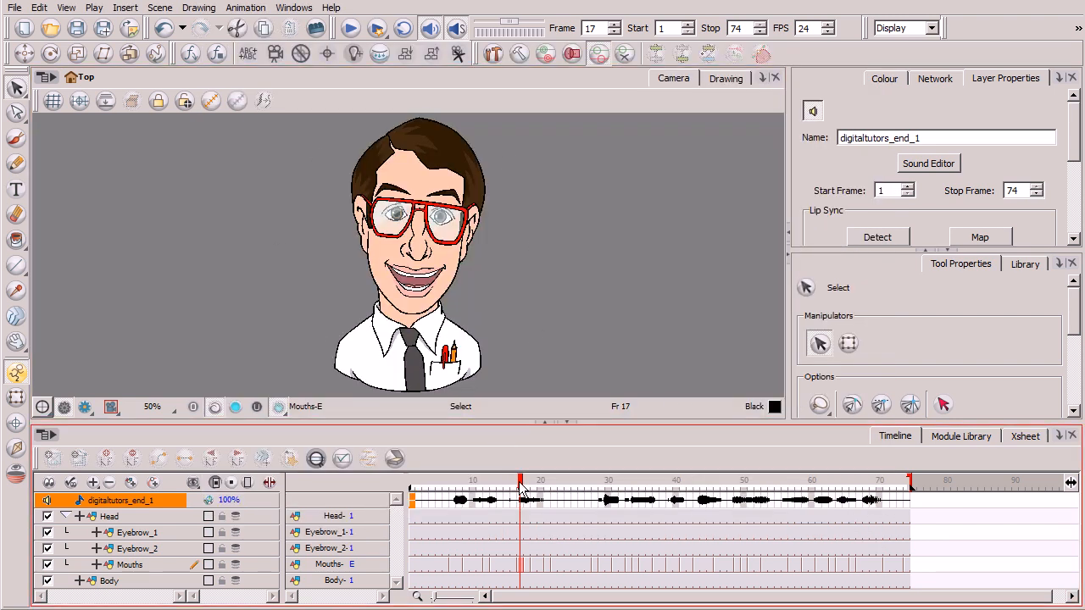
Step: Recheck the mouth at frame 17, then inspect the character's lip-sync mapping without applying it
{"action": "mouse_move", "coordinate": [521, 488]}
{"action": "left_mouse_down"}
{"action": "mouse_move", "coordinate": [497, 488]}
{"action": "mouse_move", "coordinate": [523, 488]}
{"action": "left_mouse_up"}
{"action": "left_click", "coordinate": [999, 237]}
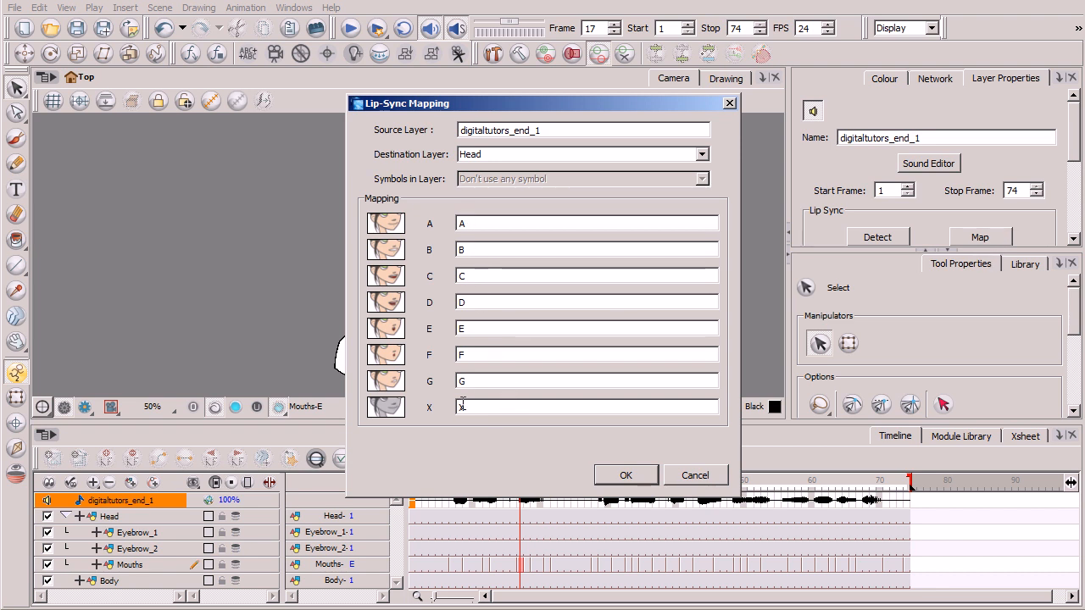
{"action": "left_click_drag", "start_coordinate": [642, 102], "coordinate": [784, 96]}
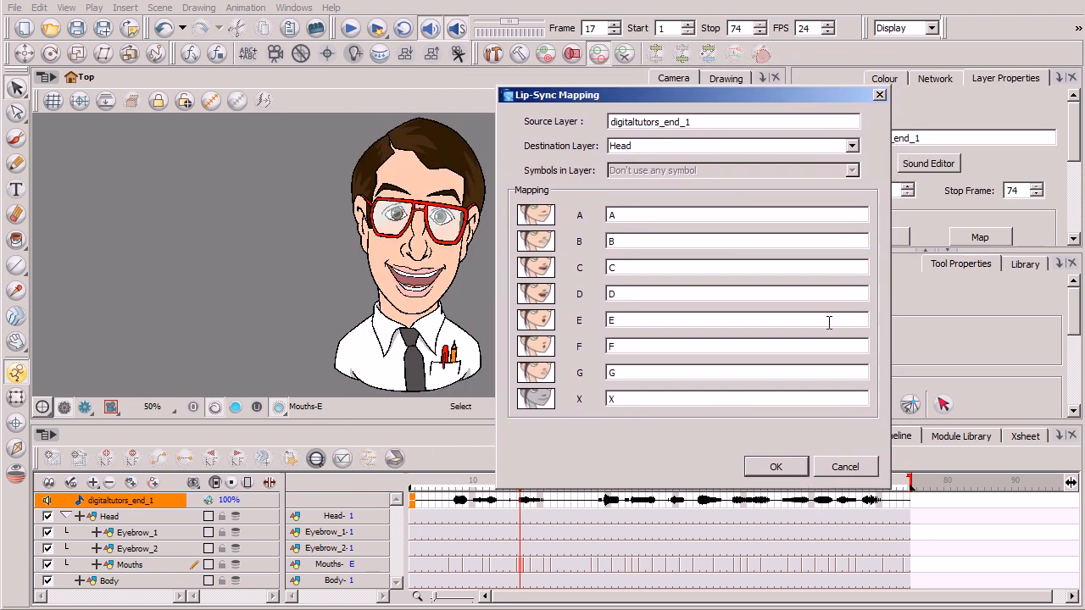
{"action": "left_click", "coordinate": [845, 467]}
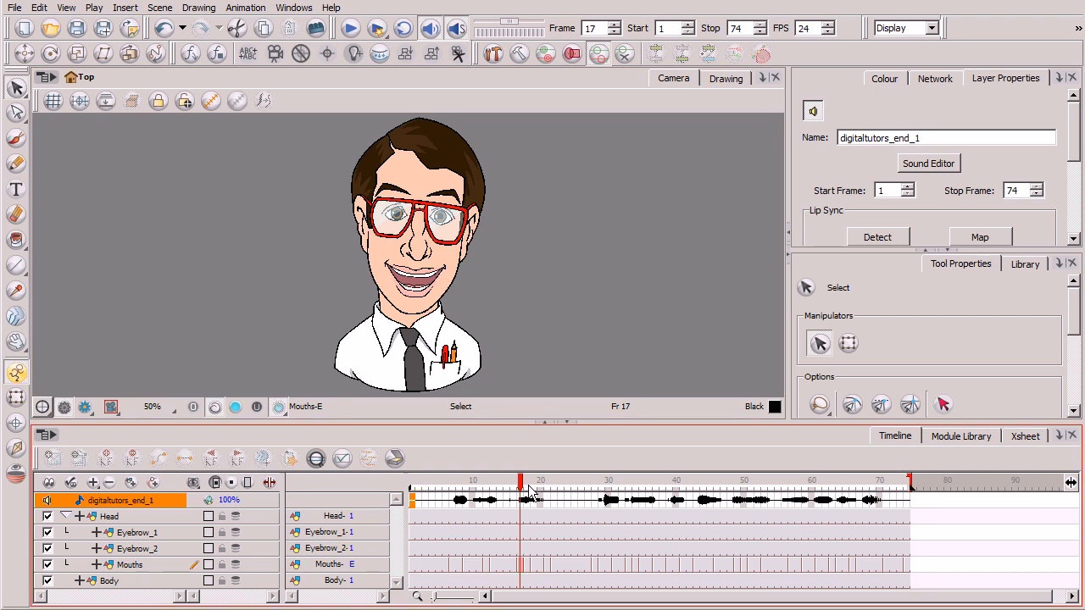
Step: Review the waveform of digitaltutors_end_1 in the sound editor beyond the first frames, then close it
{"action": "mouse_move", "coordinate": [524, 489]}
{"action": "left_mouse_down"}
{"action": "mouse_move", "coordinate": [632, 485]}
{"action": "mouse_move", "coordinate": [523, 484]}
{"action": "left_mouse_up"}
{"action": "left_click", "coordinate": [932, 164]}
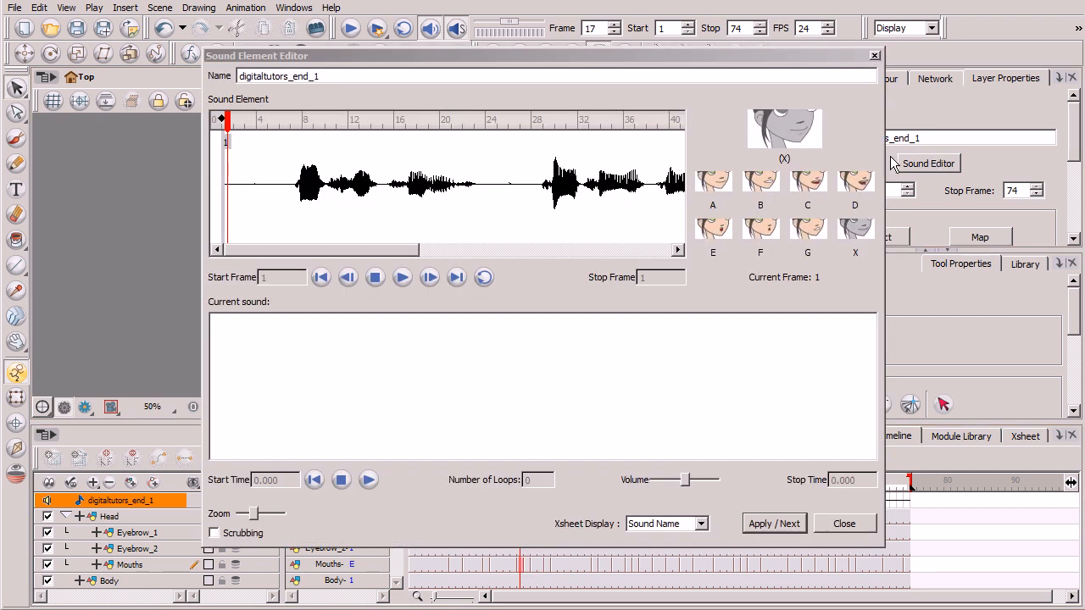
{"action": "left_click_drag", "start_coordinate": [373, 249], "coordinate": [465, 254]}
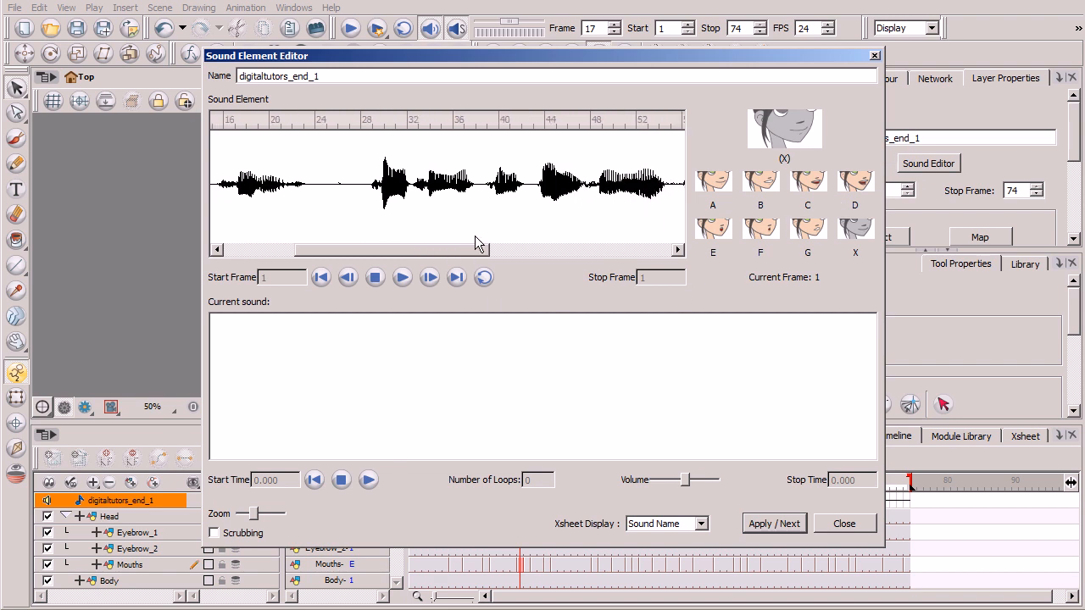
{"action": "left_click", "coordinate": [846, 523]}
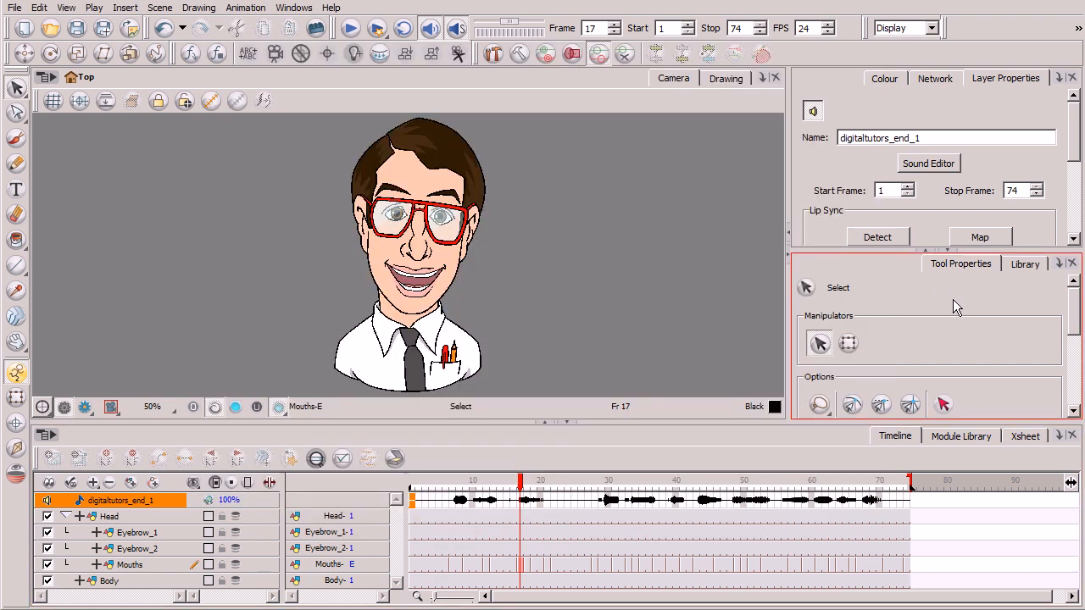
Step: Apply lip-sync mapping to the Mouths layer: A and X as MBP, B CDGKNRSThYZ, C E, D AI, E O, F U, G FV
{"action": "left_click", "coordinate": [981, 238]}
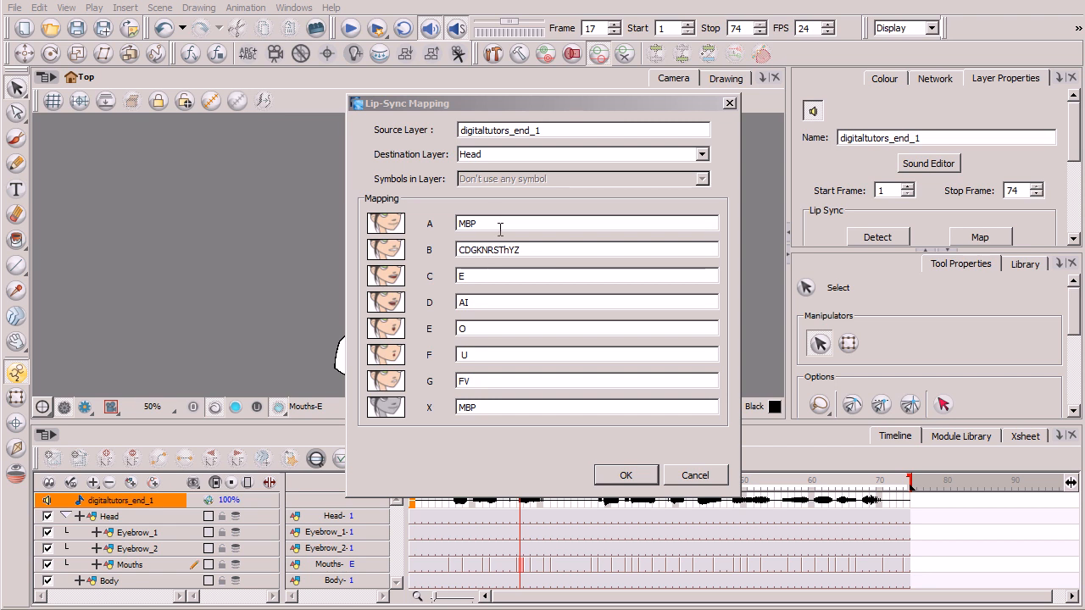
{"action": "left_click", "coordinate": [566, 112]}
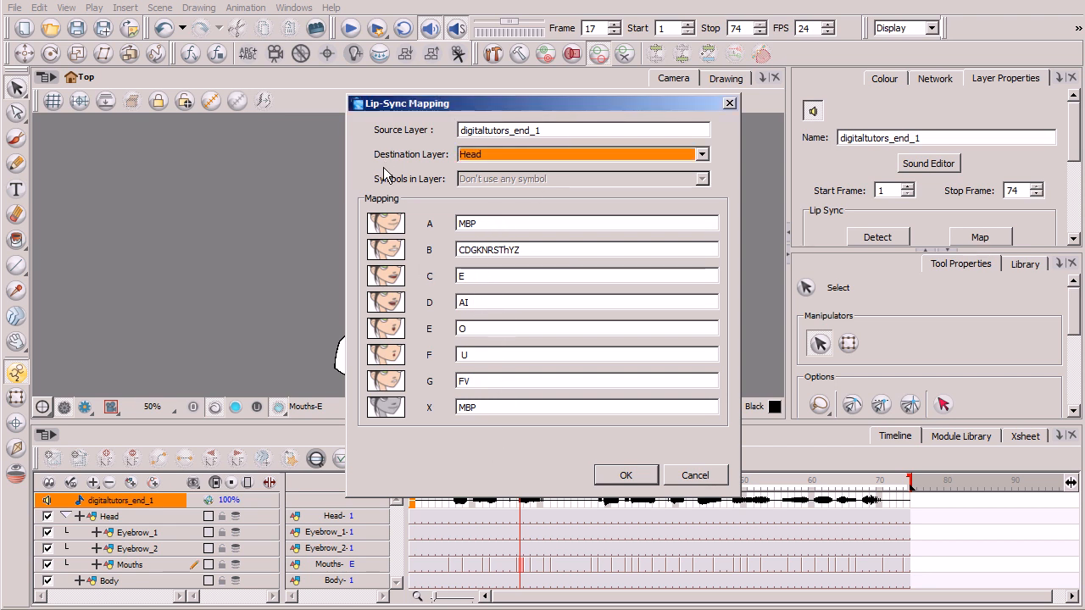
{"action": "left_click", "coordinate": [702, 155]}
{"action": "left_click", "coordinate": [672, 214]}
{"action": "left_click", "coordinate": [628, 474]}
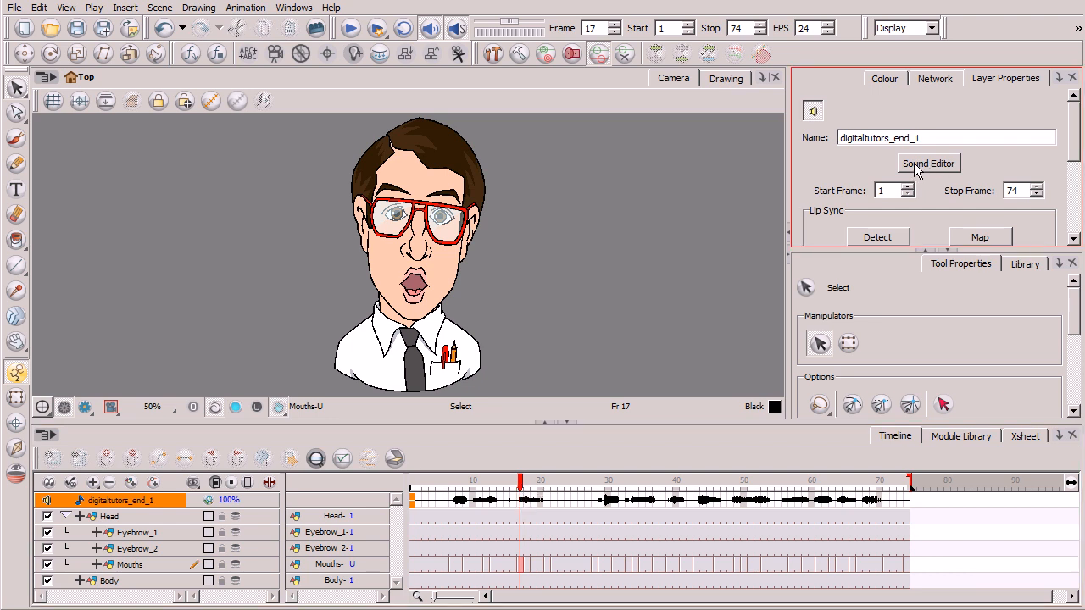
Step: Play back the animation from near its start to check the updated lip sync
{"action": "left_click_drag", "start_coordinate": [521, 490], "coordinate": [419, 488]}
{"action": "left_click", "coordinate": [351, 28]}
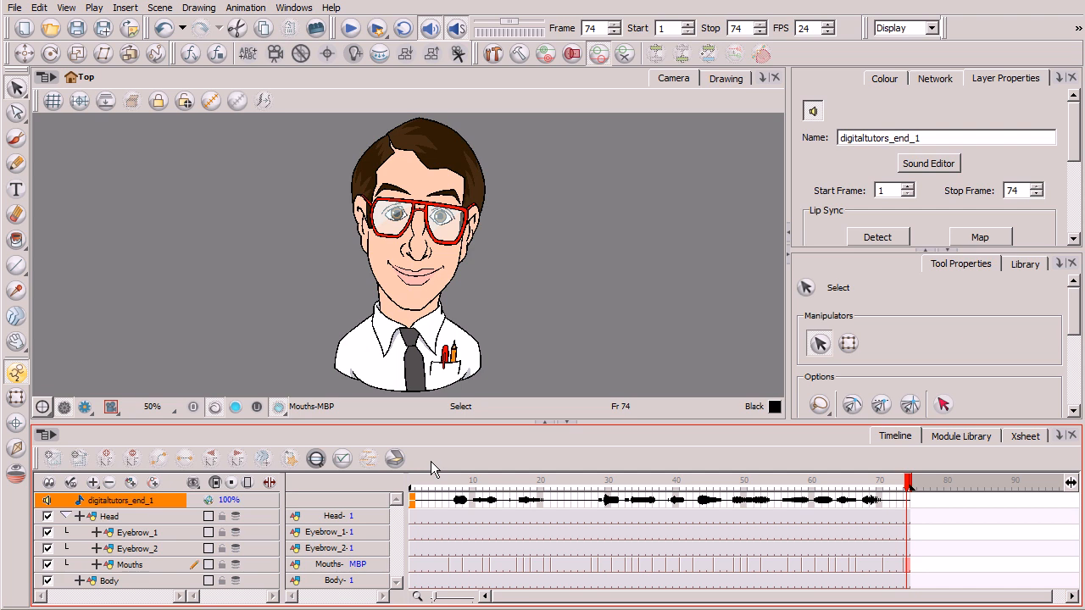
Step: Compare the lip-sync mapping's shape list with the basic phonemes chart, then leave the mapping unapplied
{"action": "left_click", "coordinate": [980, 236]}
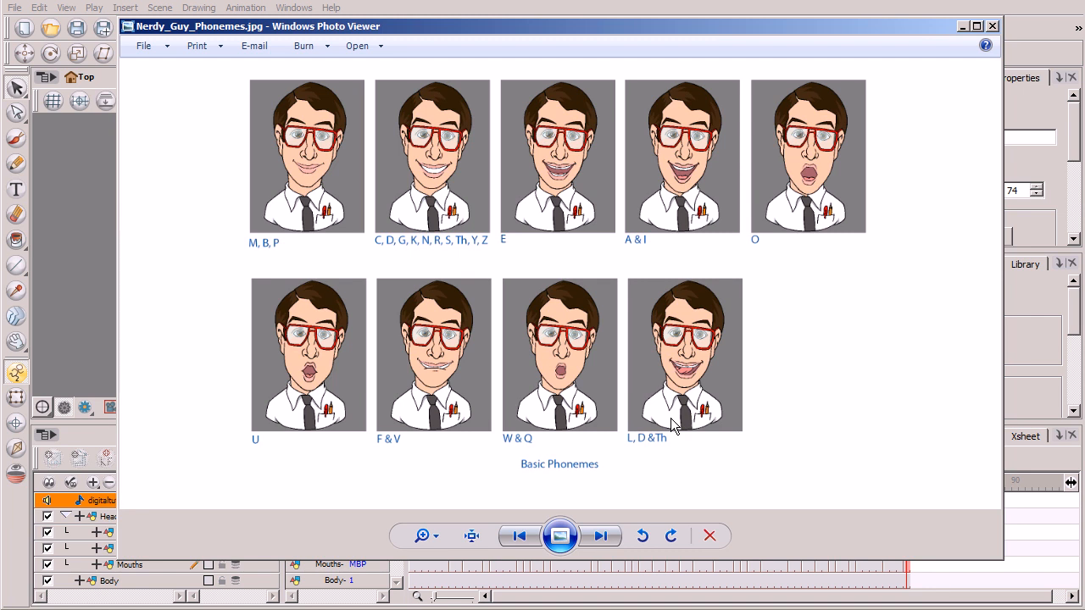
{"action": "left_click", "coordinate": [963, 27]}
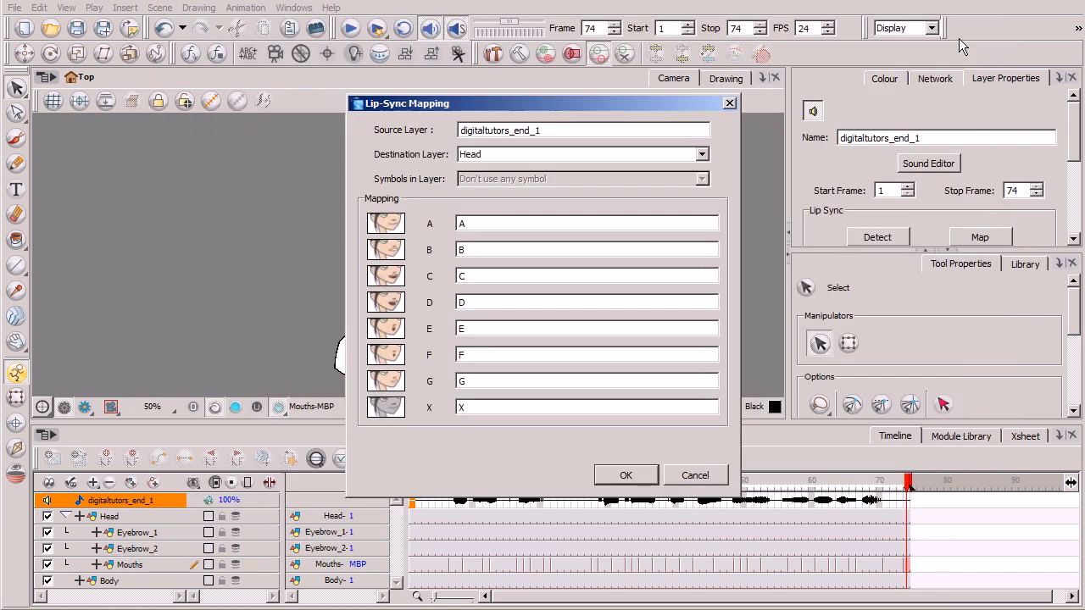
{"action": "left_click", "coordinate": [696, 476]}
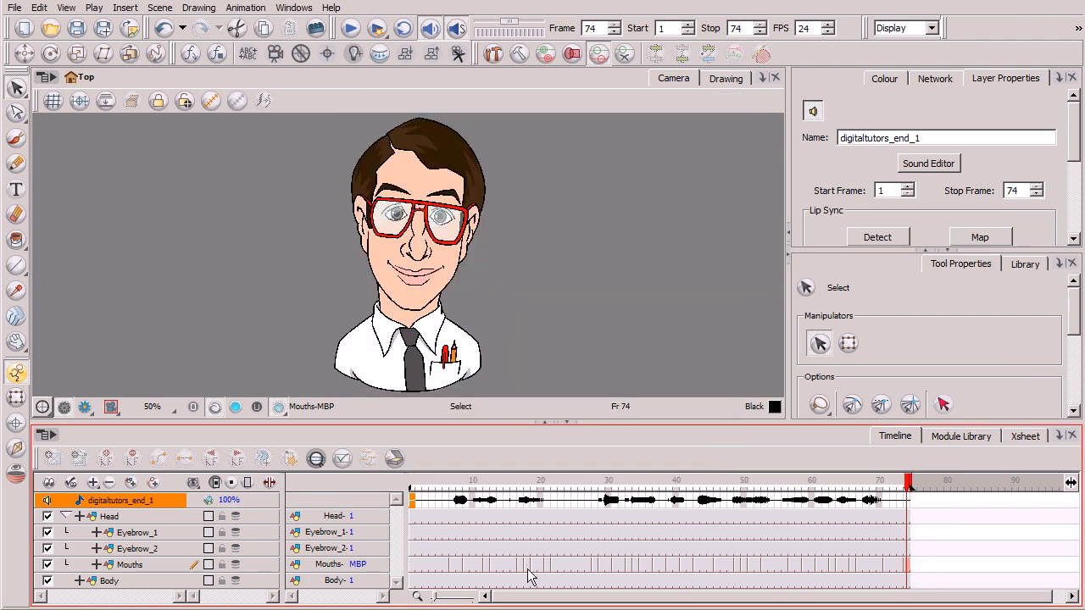